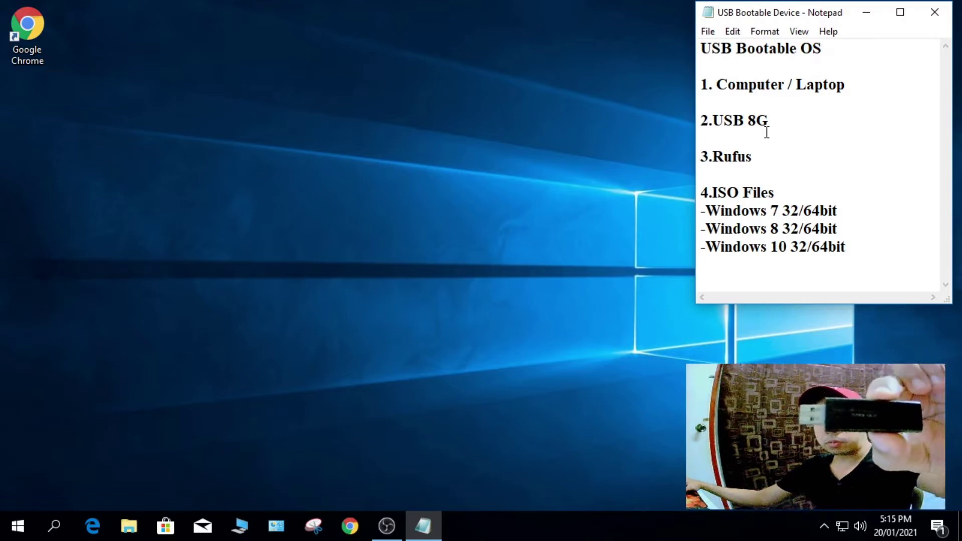
left_click(760, 158)
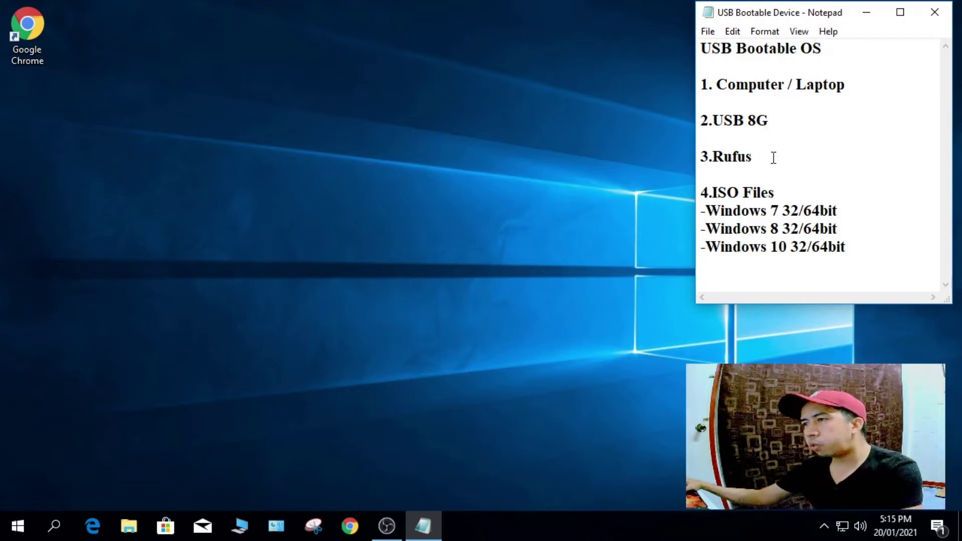
left_click(794, 193)
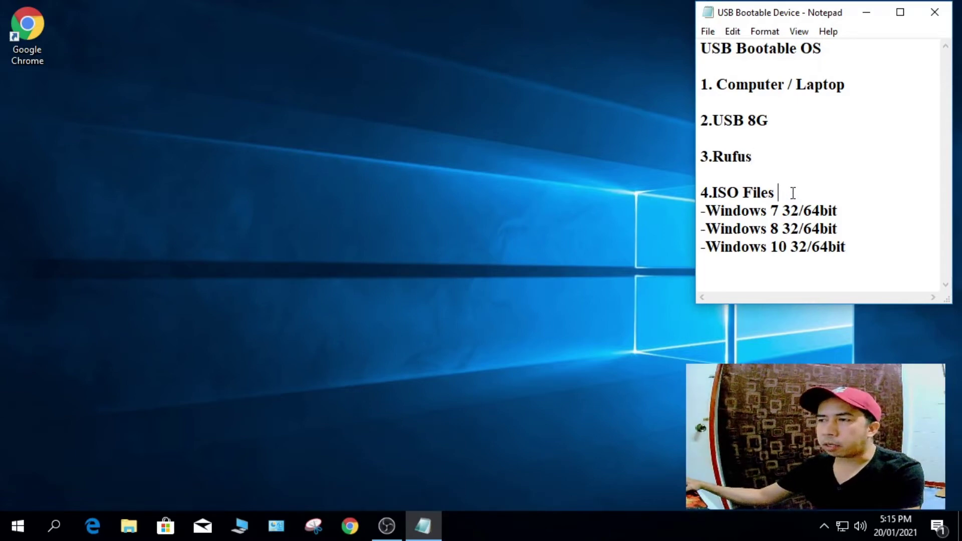
Open Google Chrome and search Google for "rufus download"
double_click(32, 40)
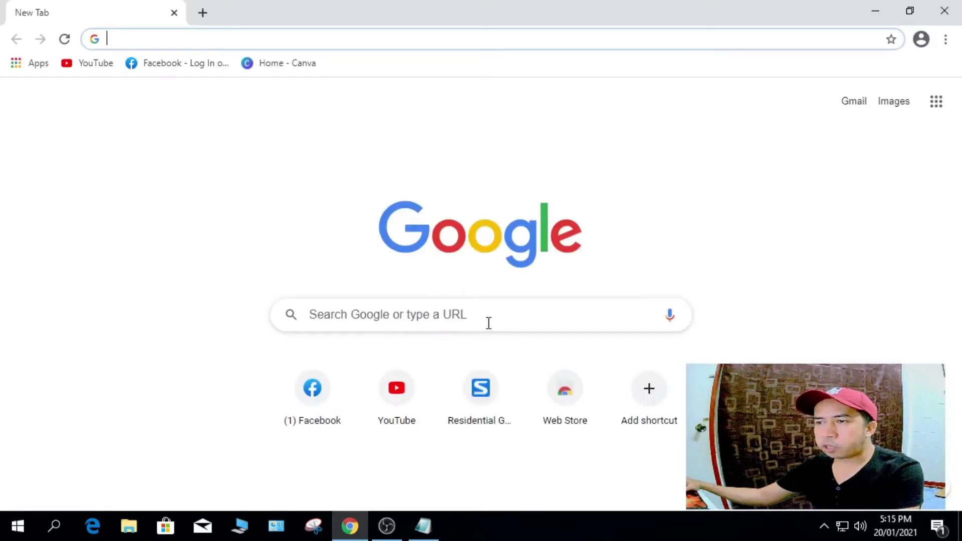
left_click(489, 322)
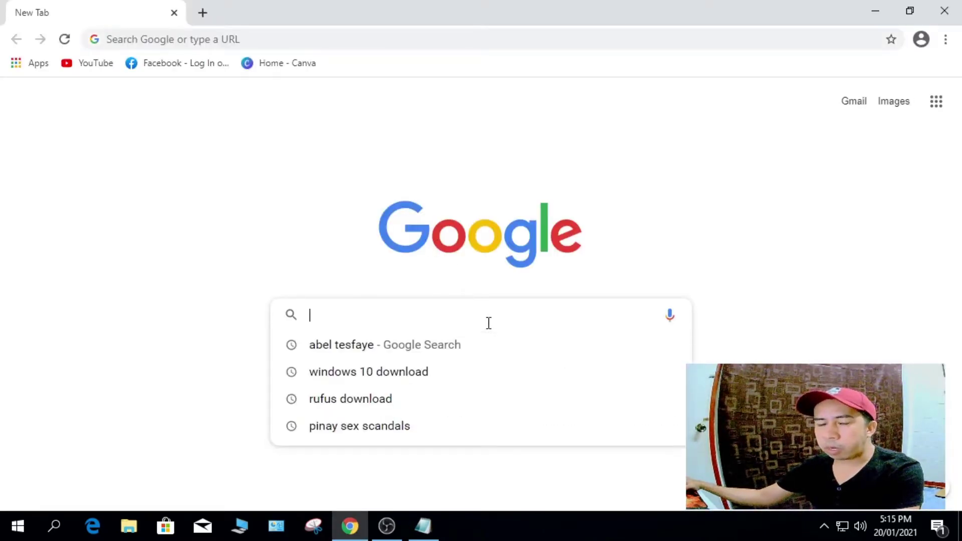
type("rufus download")
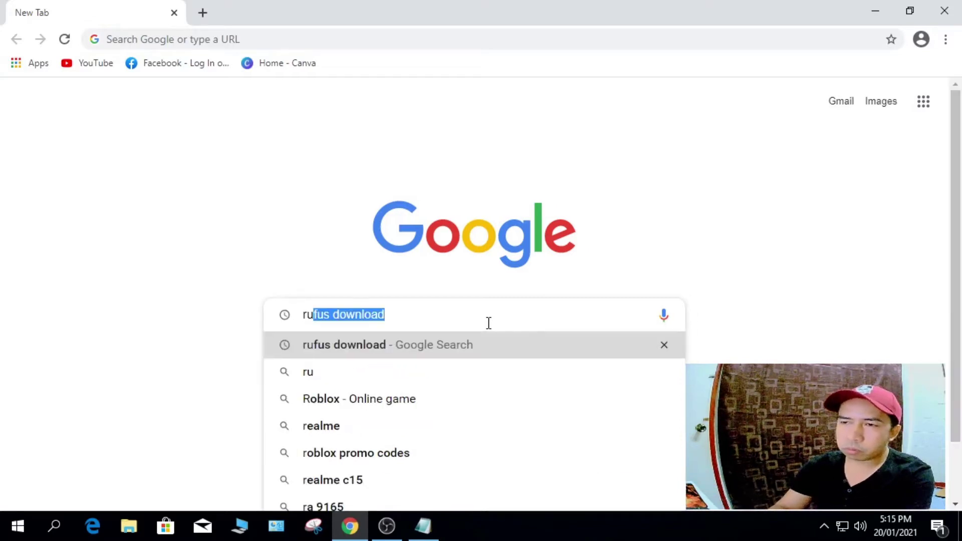
key("Return")
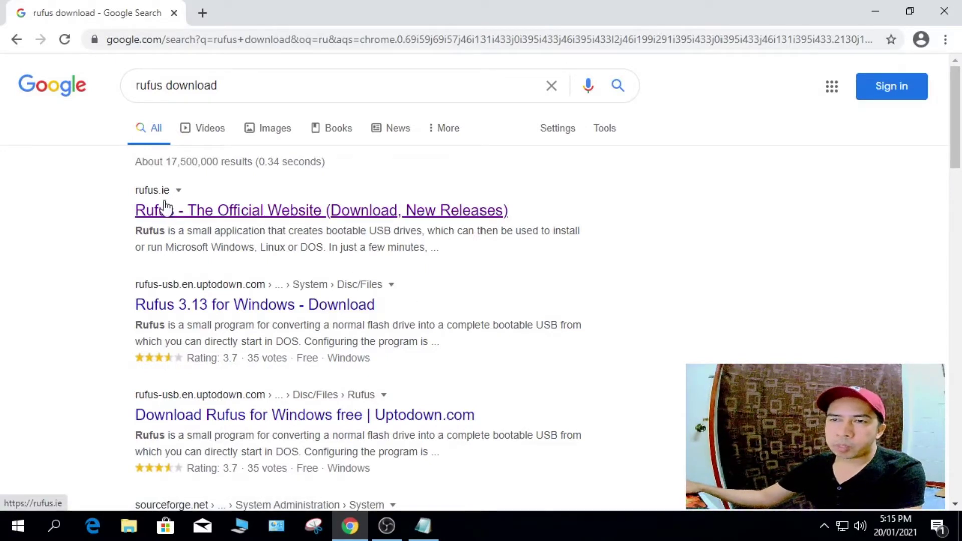
Download Rufus 3.13 from the official Rufus website, and minimise the browser
left_click(234, 214)
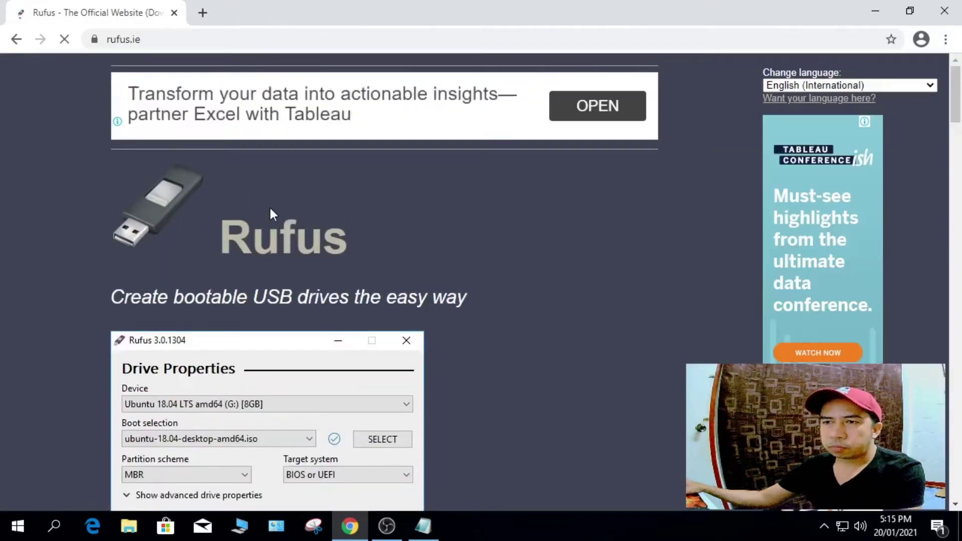
scroll(634, 241, "down", 10)
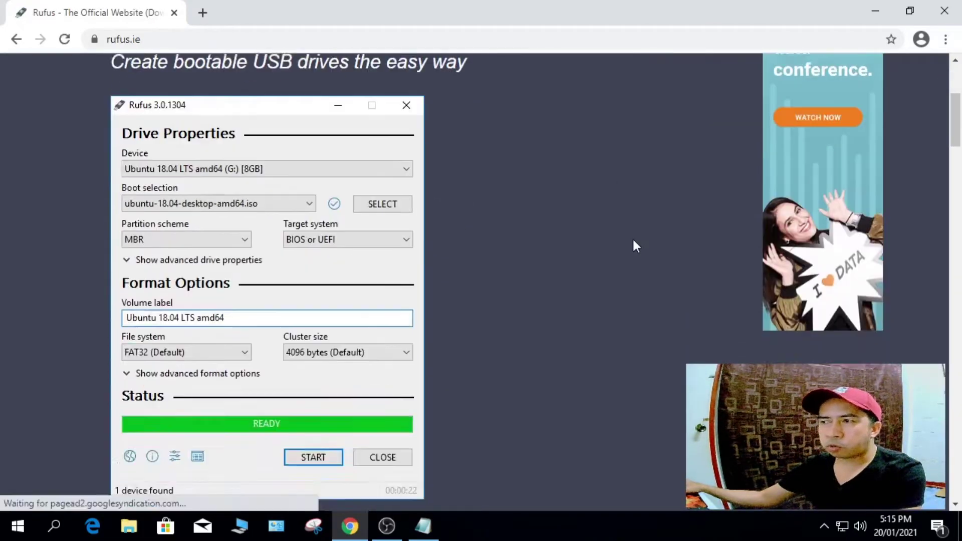
scroll(634, 241, "down", 7)
scroll(632, 242, "up", 3)
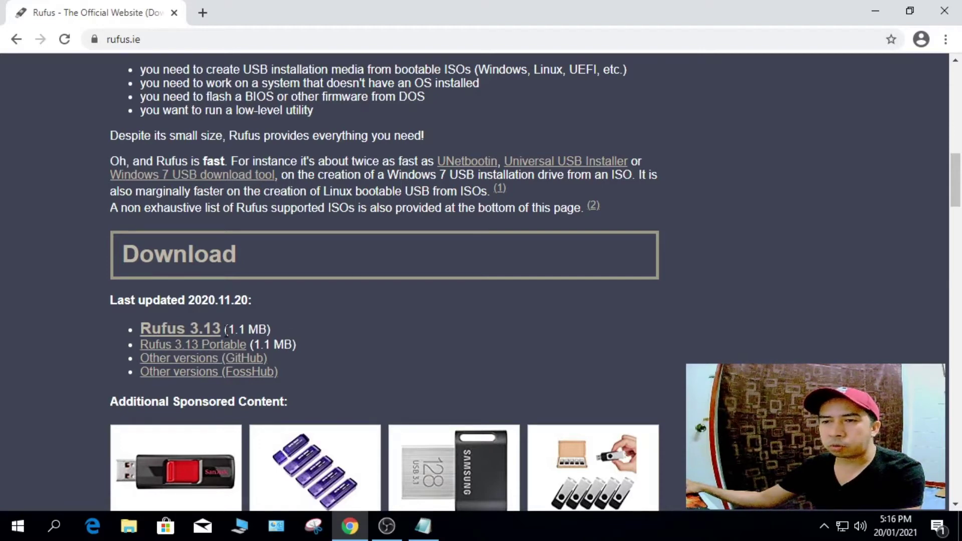
left_click(187, 329)
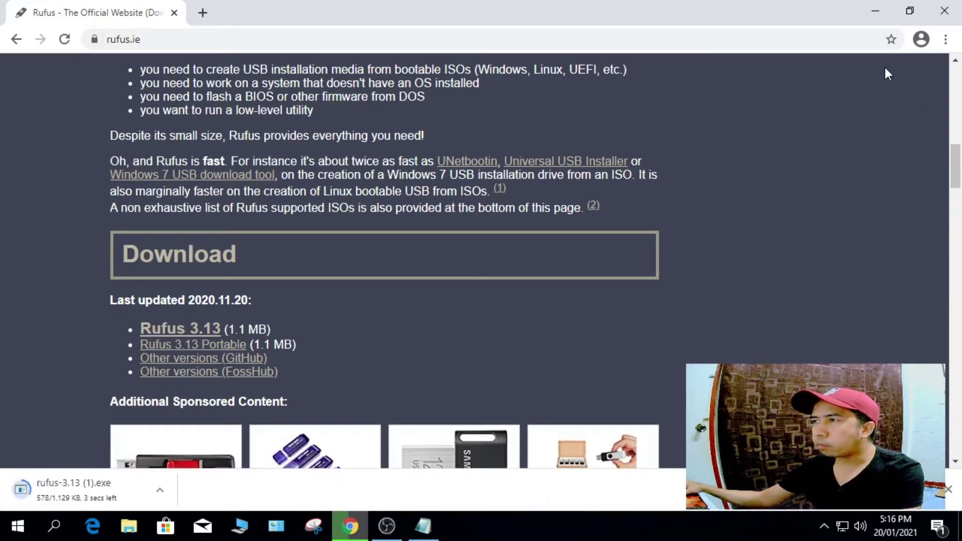
left_click(880, 13)
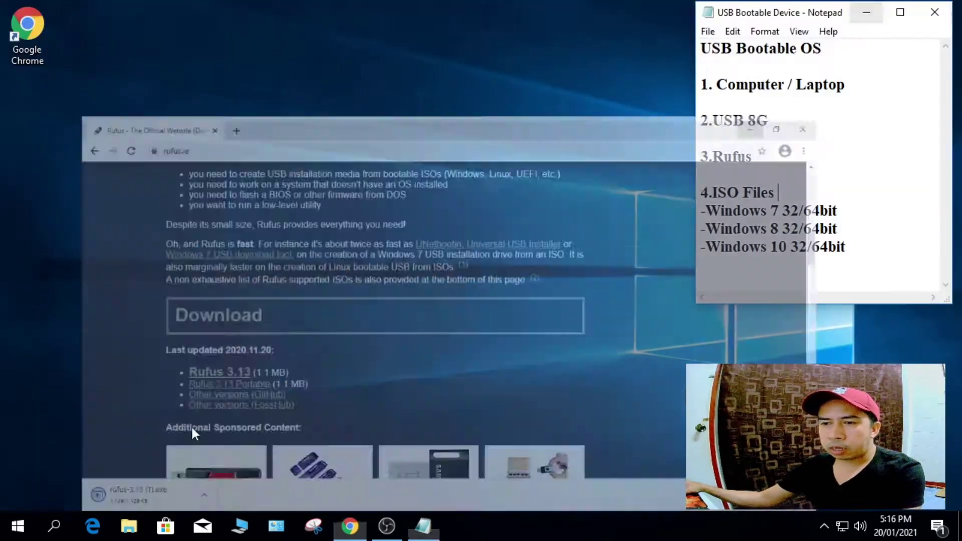
Move the rufus-3.13 file from the Downloads folder to the desktop, and minimise the folder window
left_click(241, 526)
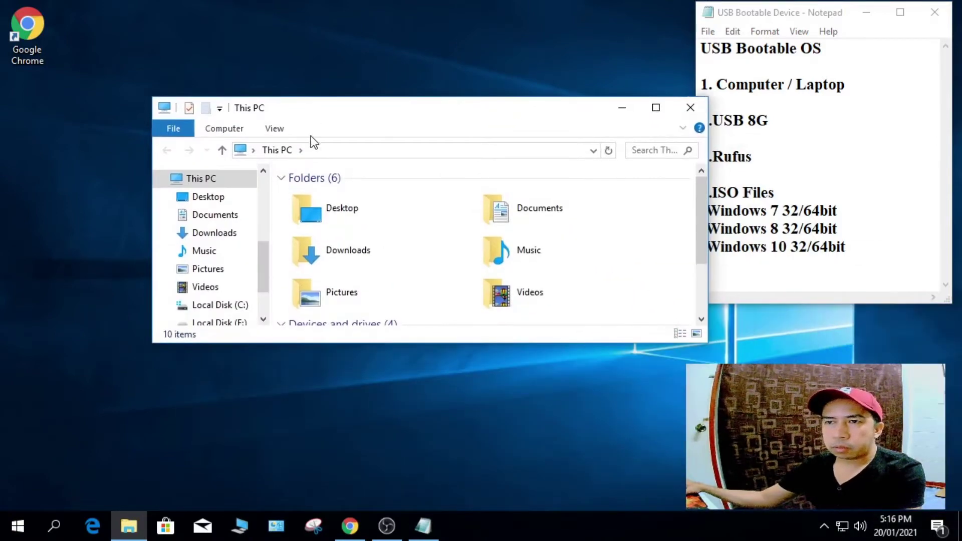
left_click(224, 233)
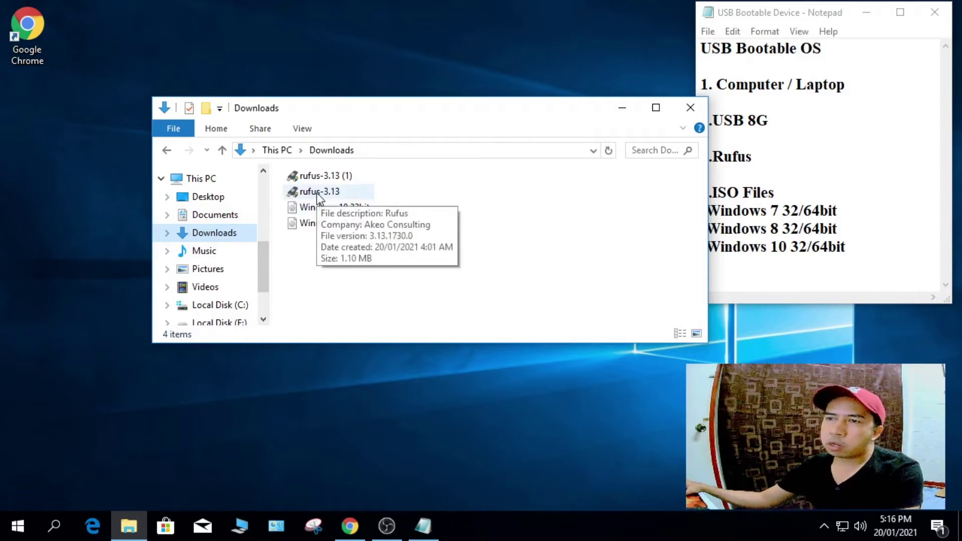
left_click_drag(317, 194, 436, 52)
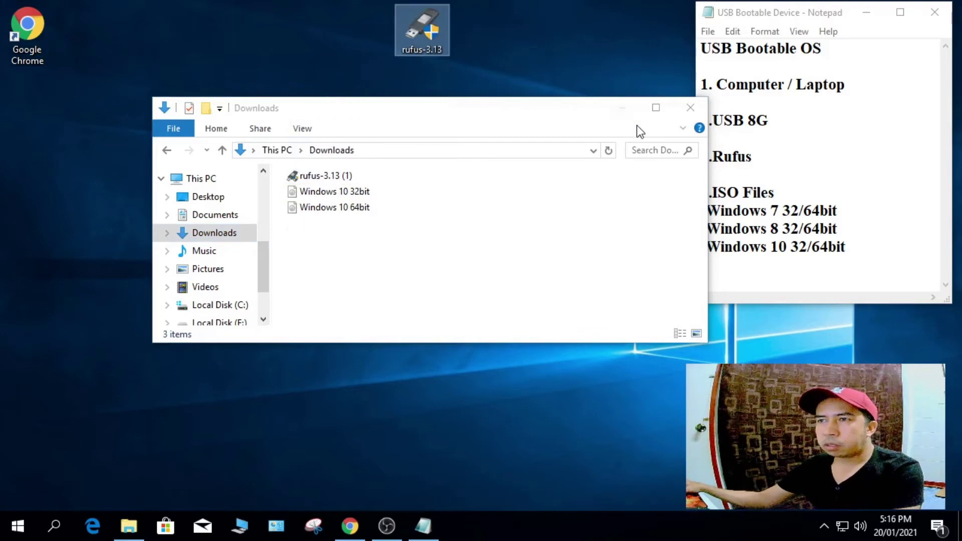
left_click(622, 107)
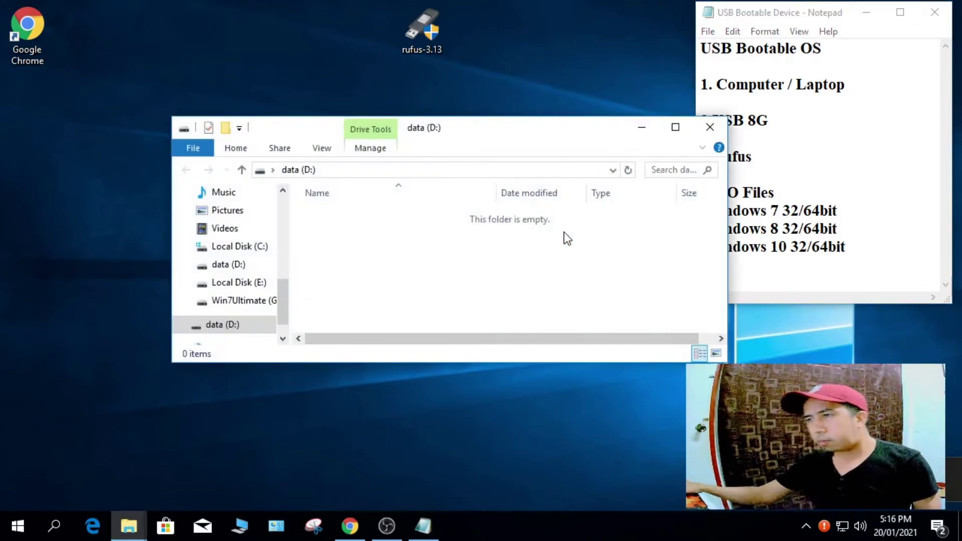
Clear the USB drive window and the notes off the desktop and run rufus-3.13 as administrator, allowing it to make changes
left_click(719, 134)
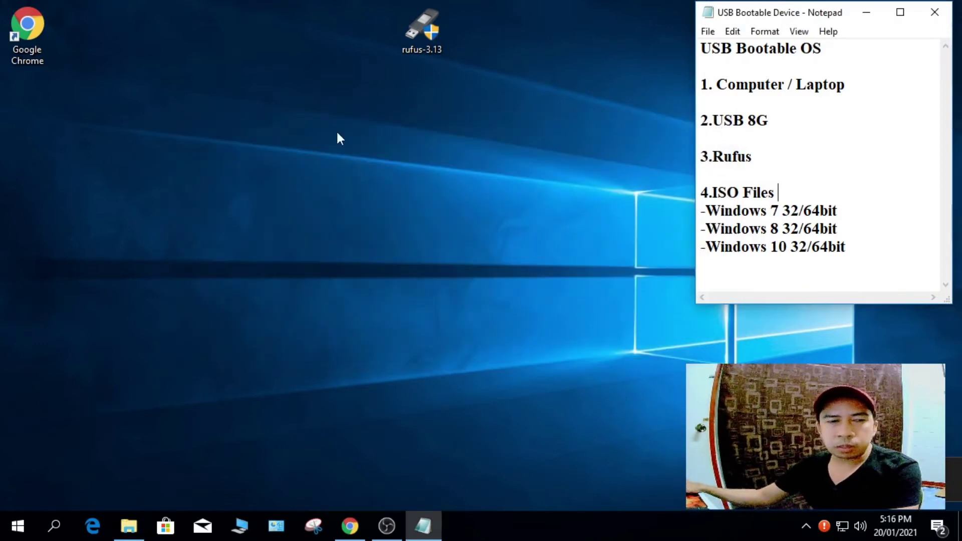
left_click(865, 14)
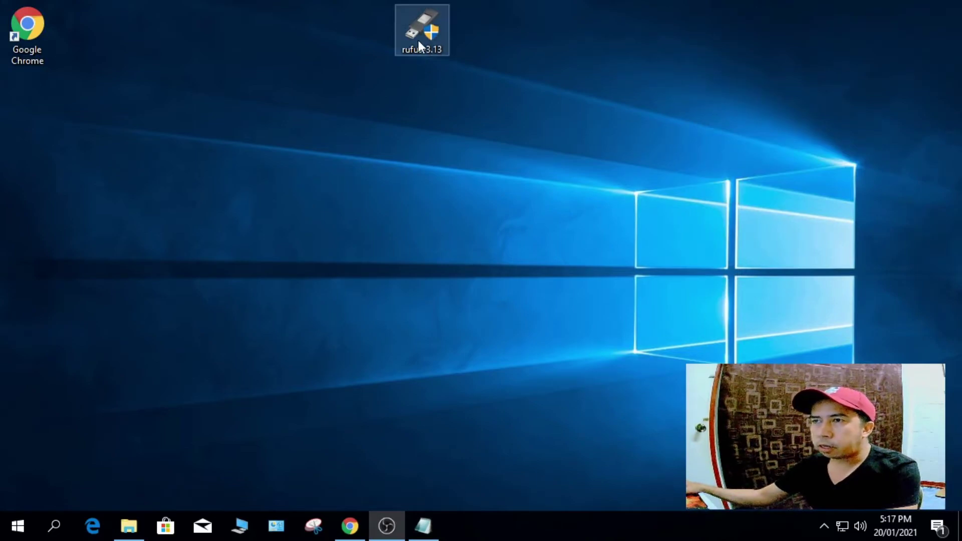
right_click(418, 40)
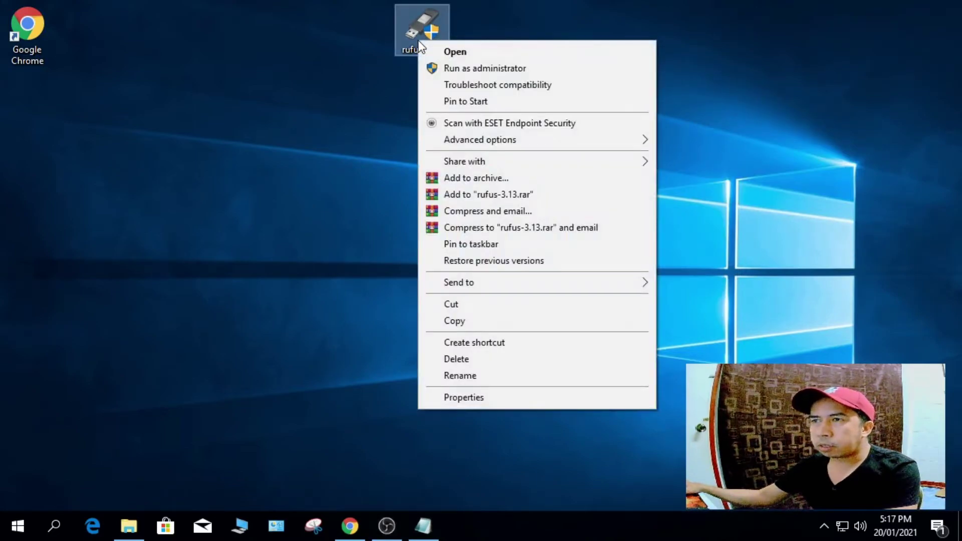
left_click(450, 70)
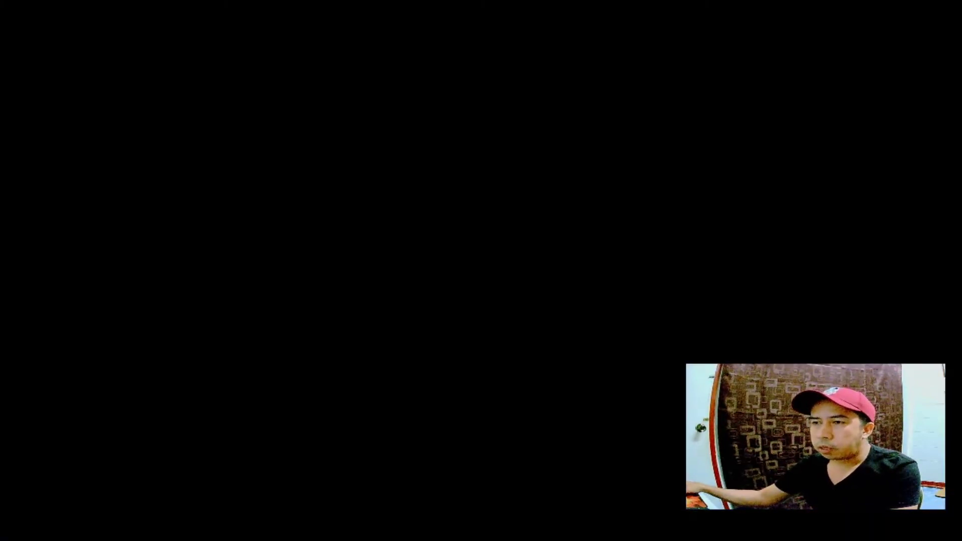
left_click(507, 241)
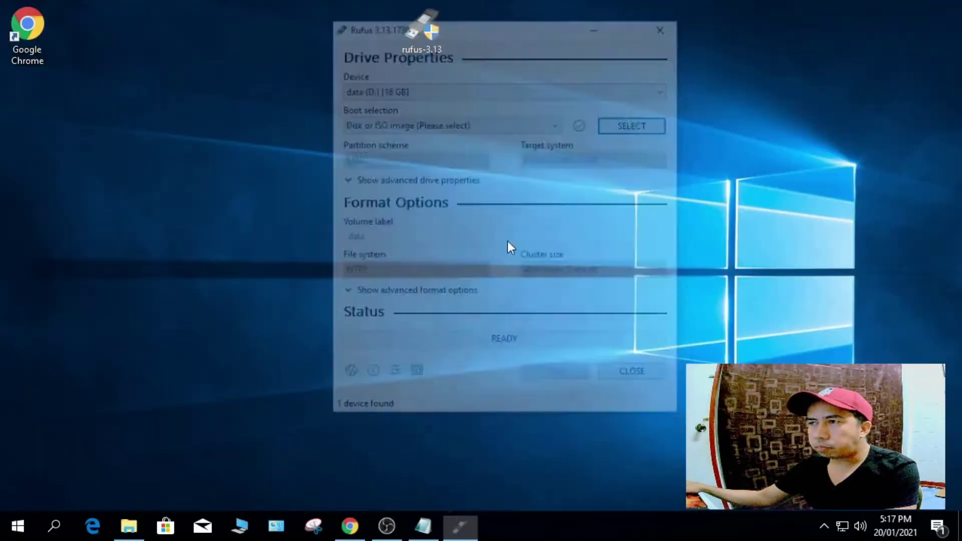
Choose Disk or ISO image as the boot selection and load the Windows 10 32bit image from the Downloads folder
left_click_drag(525, 26, 656, 77)
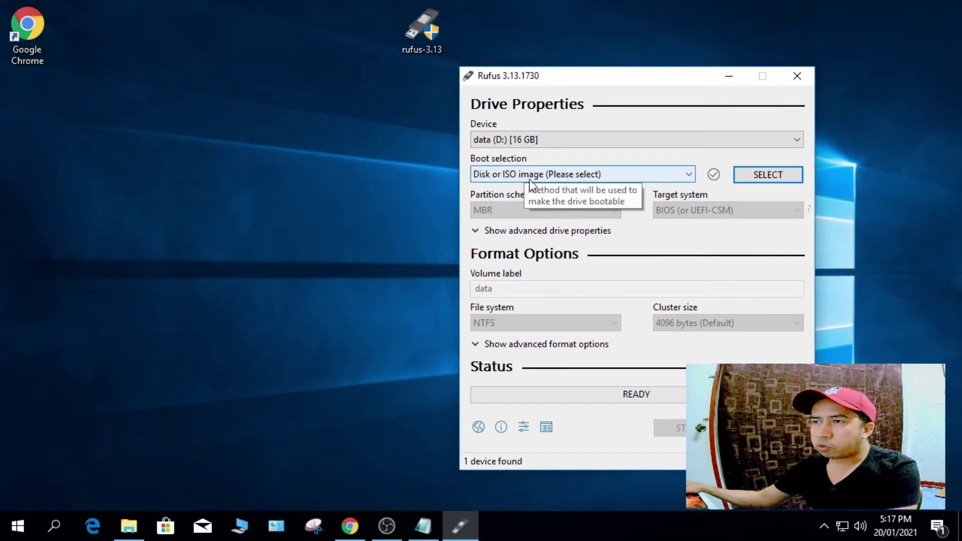
left_click(679, 175)
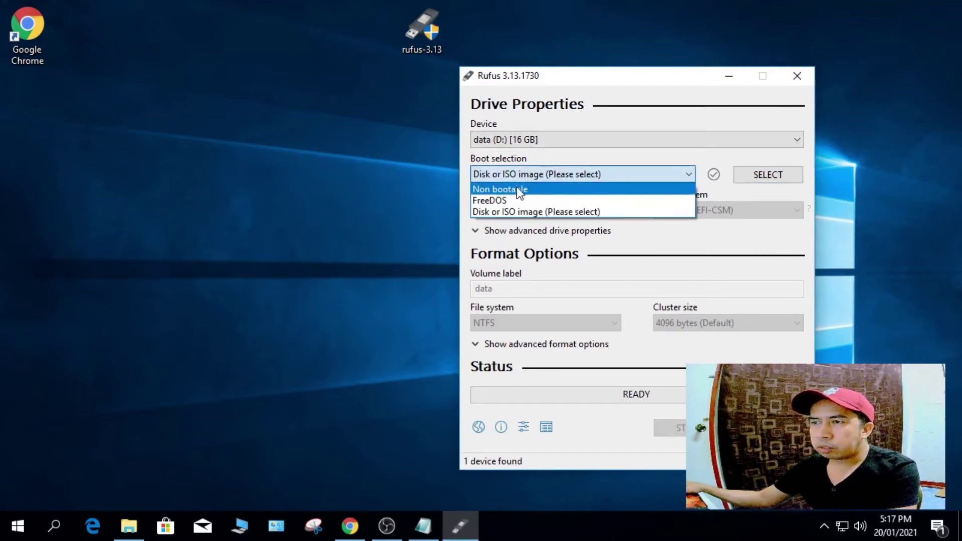
left_click(525, 212)
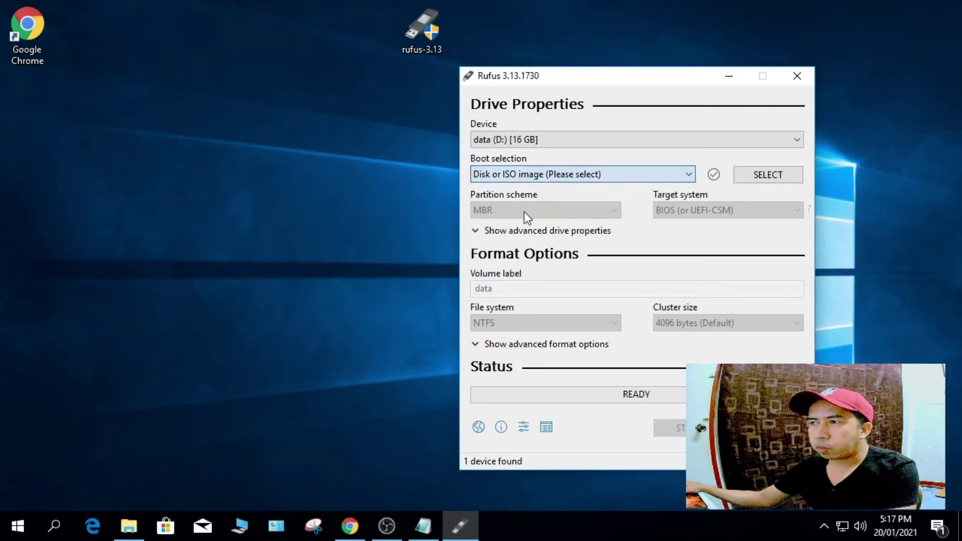
left_click(764, 178)
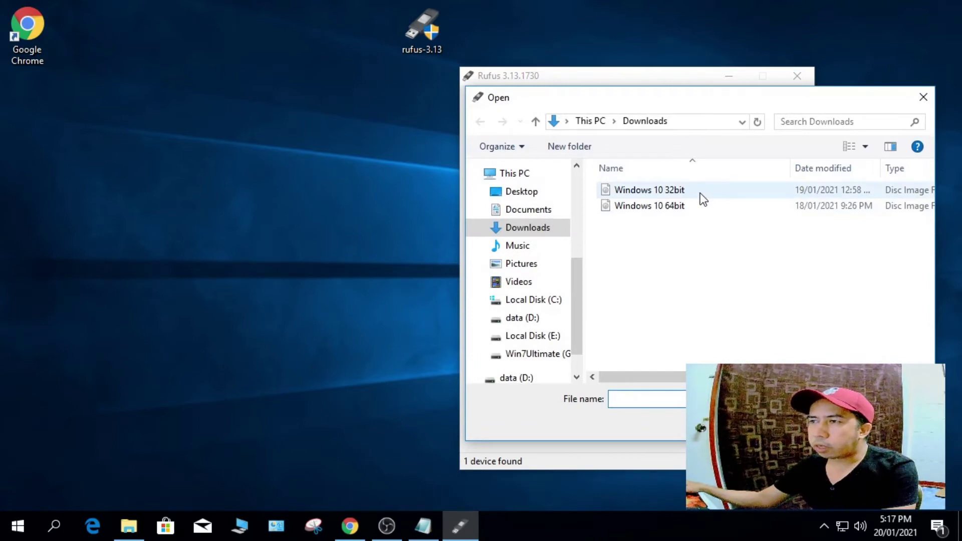
left_click_drag(675, 95, 374, 88)
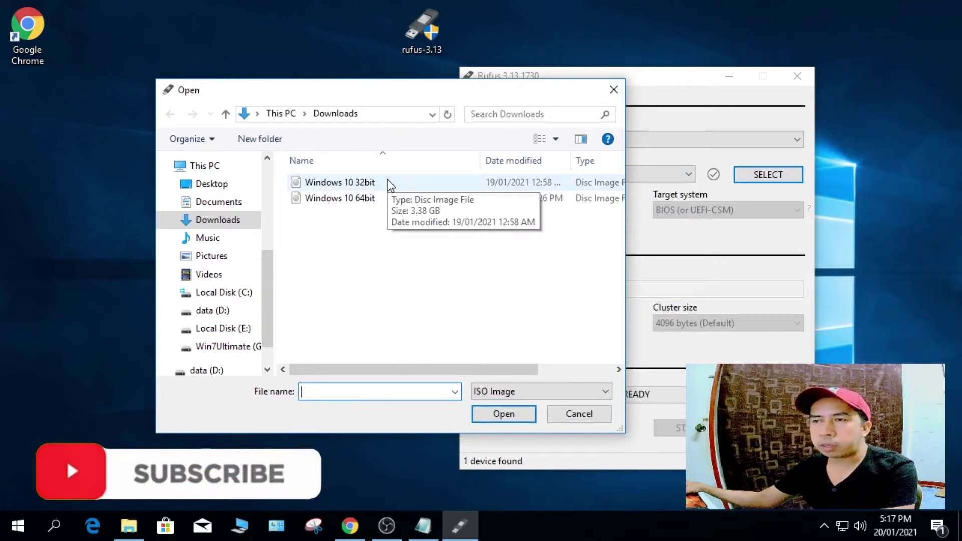
left_click(323, 183)
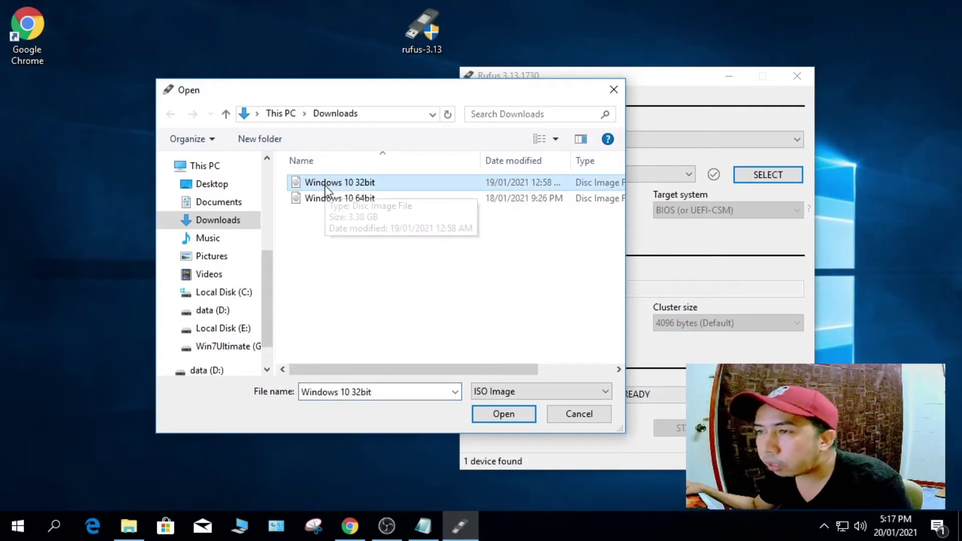
left_click(504, 416)
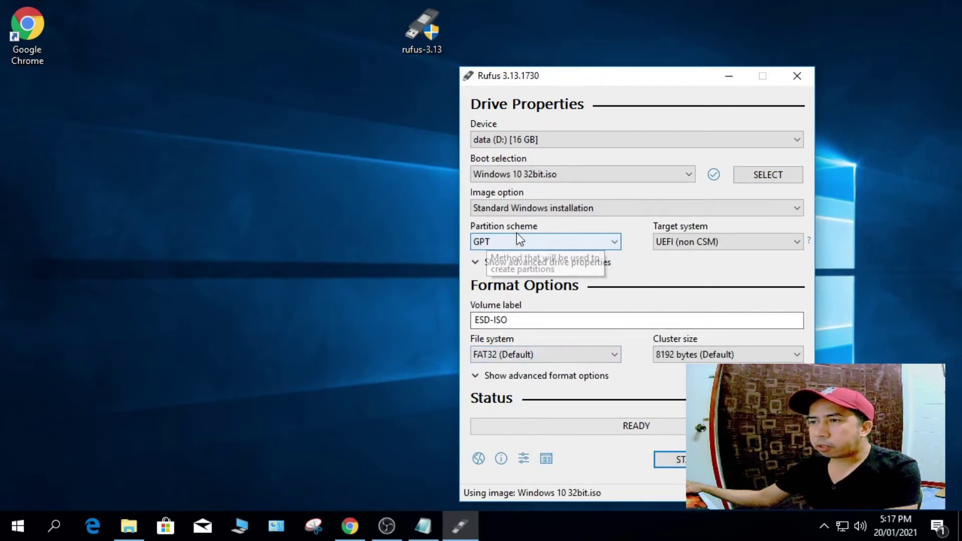
Set the partition scheme to MBR and replace the volume label with "Windows 10 32bit"
left_click(618, 244)
left_click(594, 255)
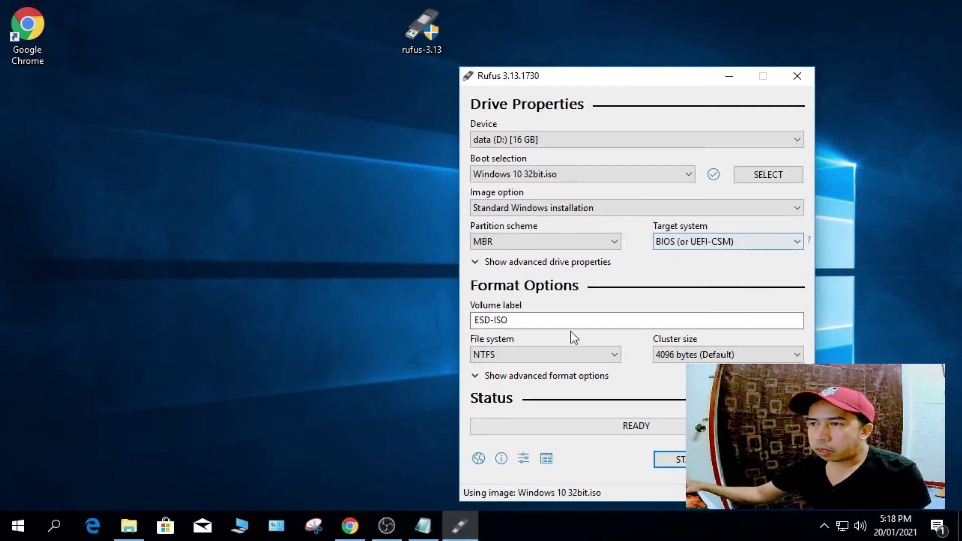
left_click(582, 320)
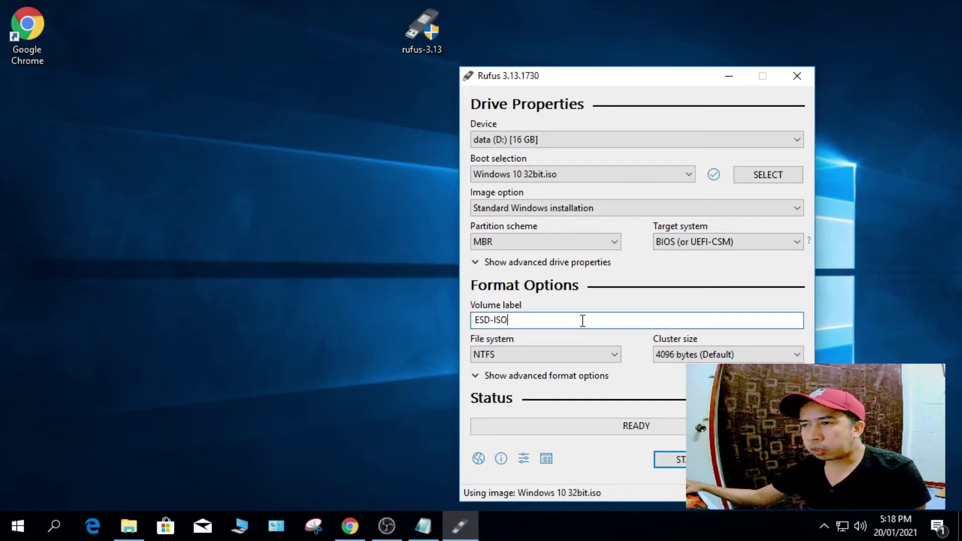
double_click(583, 321)
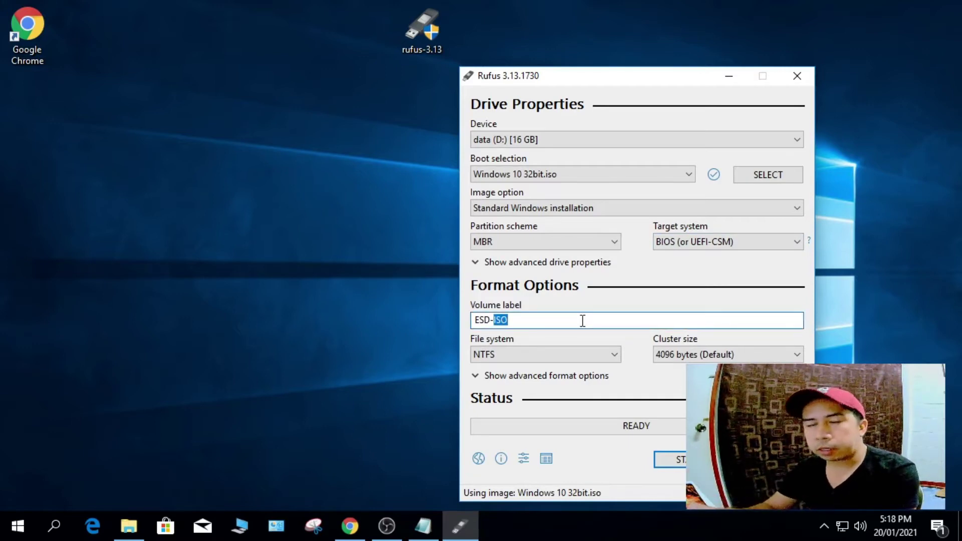
key("BackSpace")
key("BackSpace")
key("BackSpace")
key("BackSpace")
key("BackSpace")
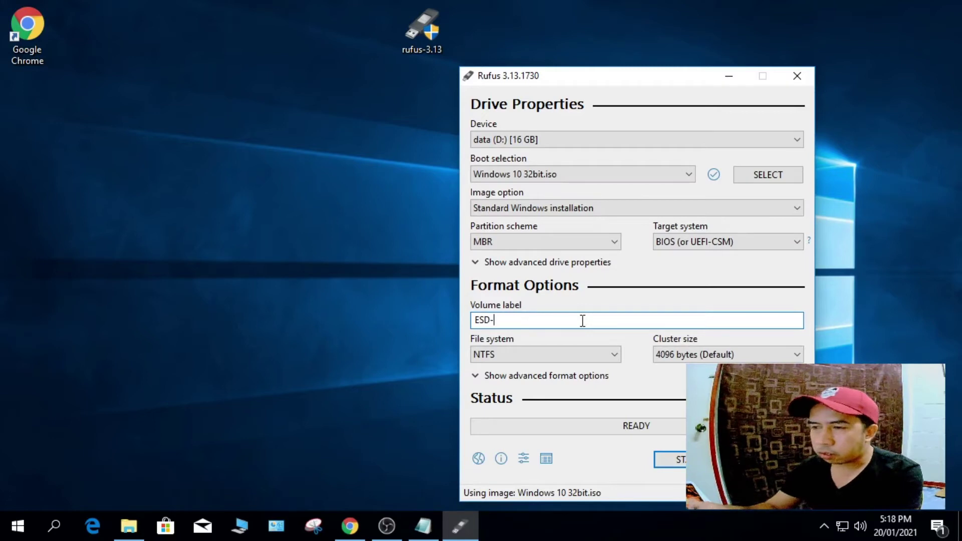
type("W")
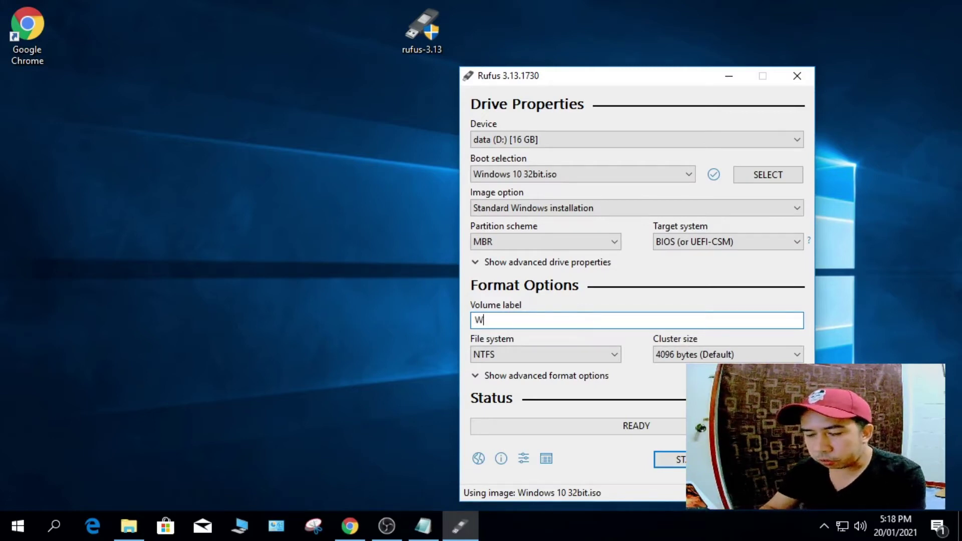
type("indows 10 32")
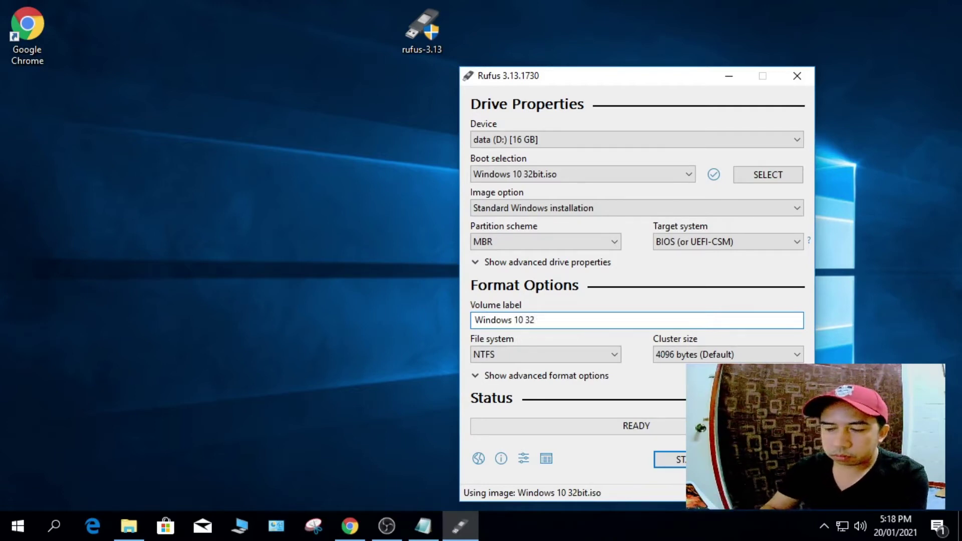
type("it")
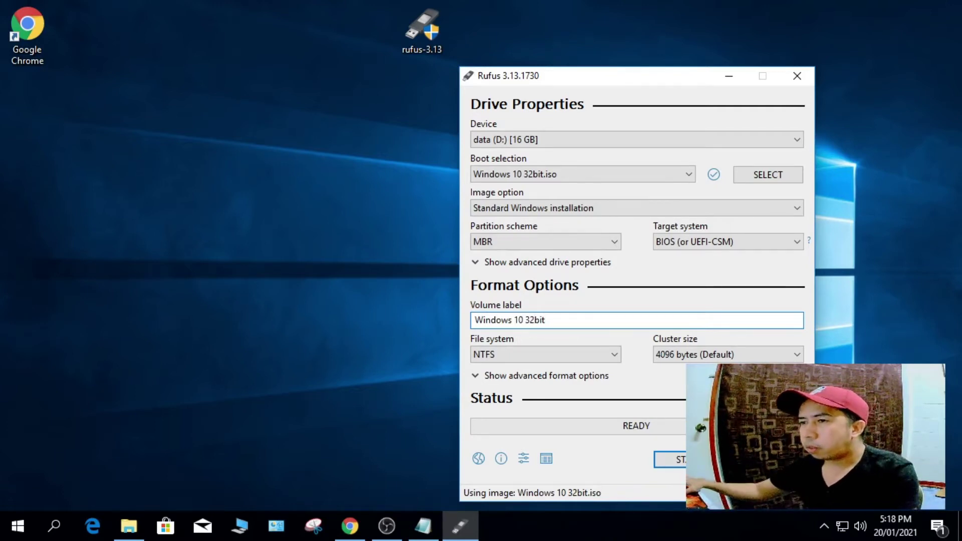
Start writing the Windows 10 32bit image to the 16 GB USB drive, accept erasing its data, and close the utility once writing completes
left_click(683, 464)
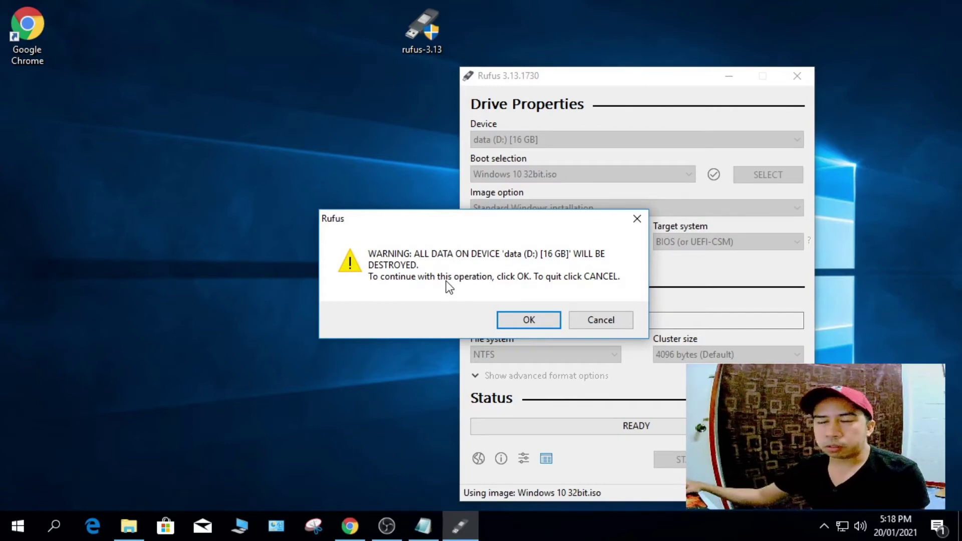
left_click(527, 321)
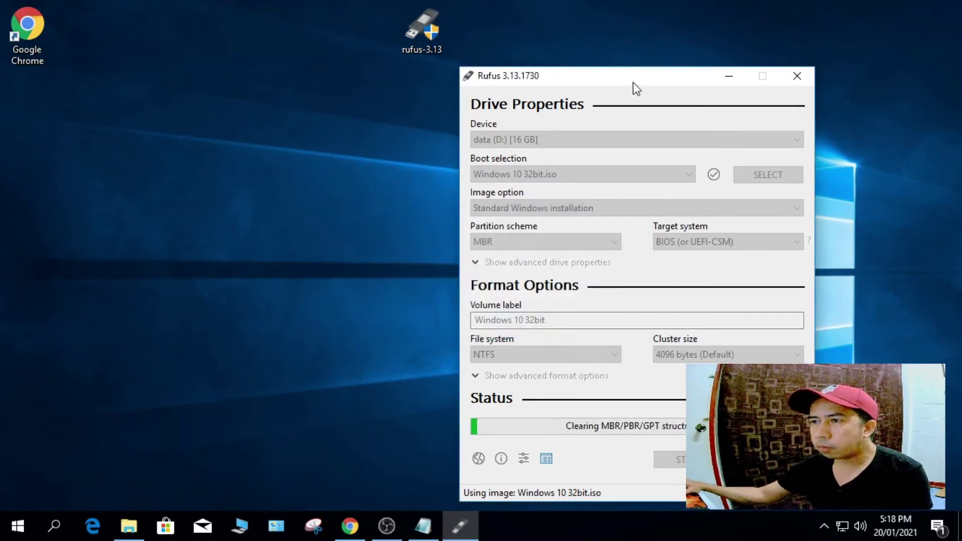
left_click_drag(633, 84, 479, 42)
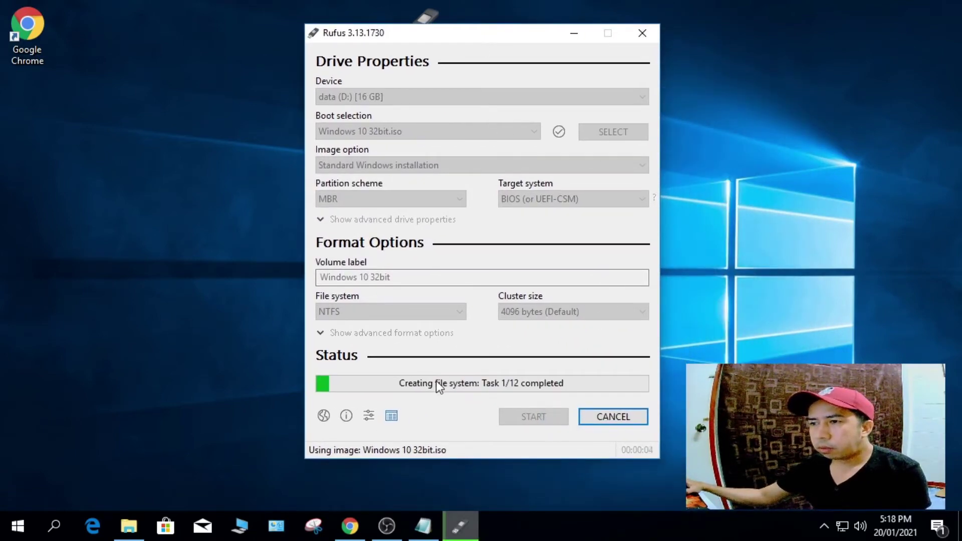
left_click_drag(474, 31, 487, 31)
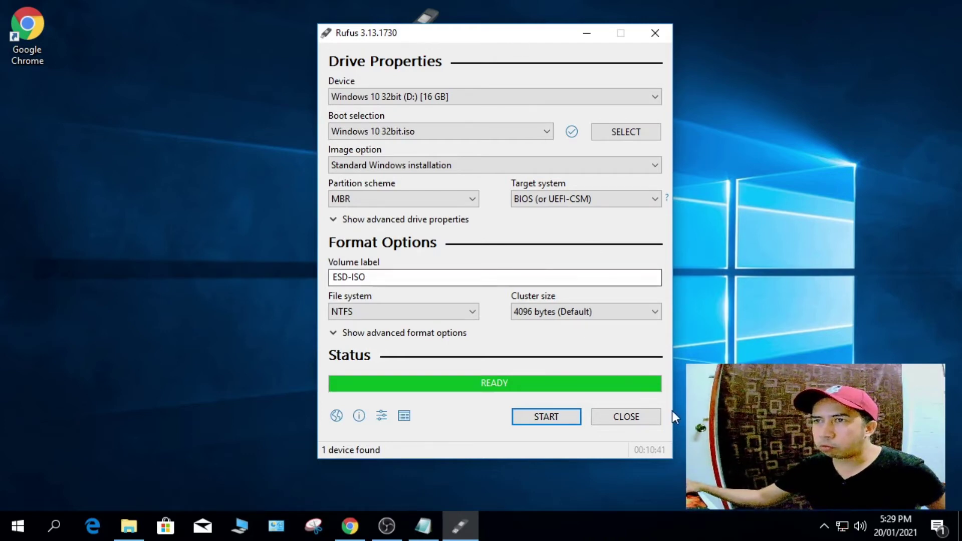
left_click(636, 420)
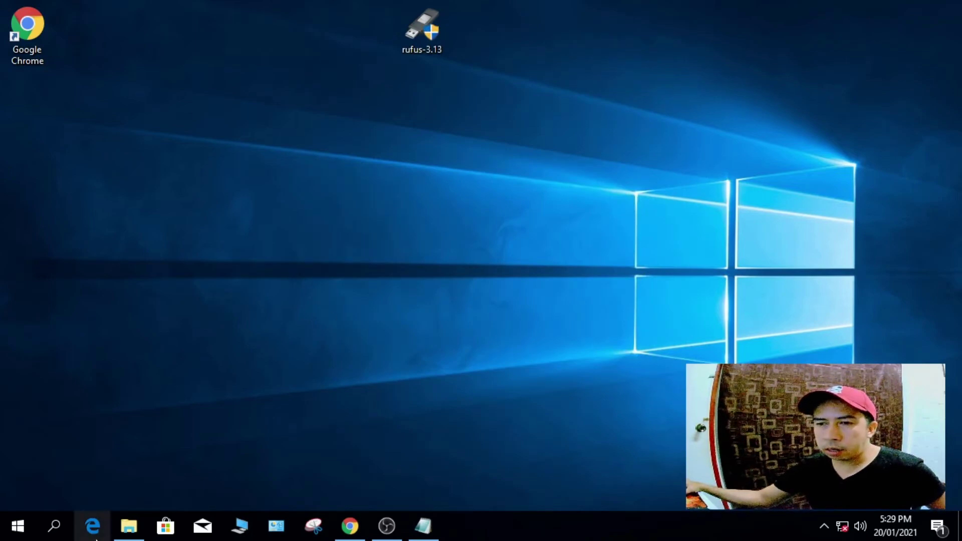
Open the Windows 10 32bit (D:) drive from This PC, enlarge the window, and examine the installation files written to it
left_click(241, 526)
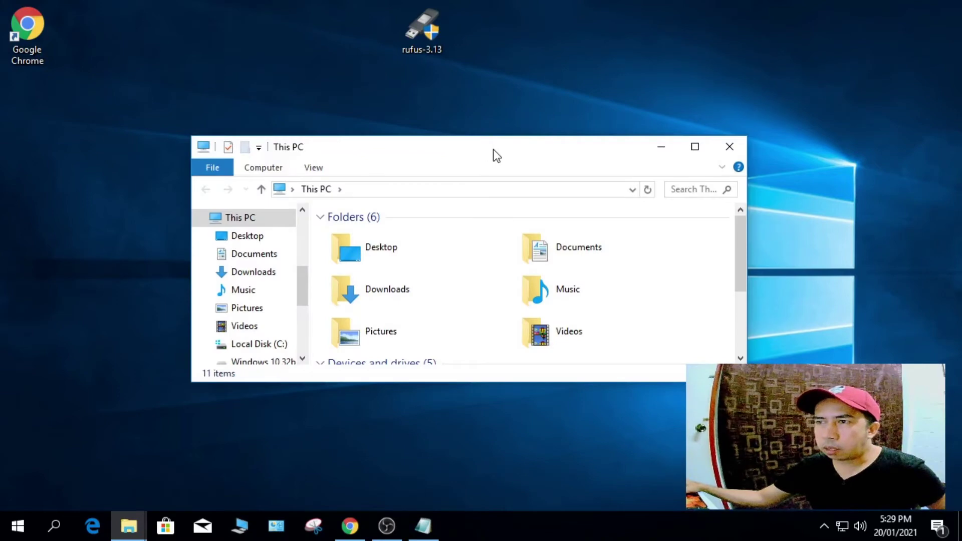
left_click_drag(492, 152, 470, 89)
left_click_drag(719, 204, 705, 295)
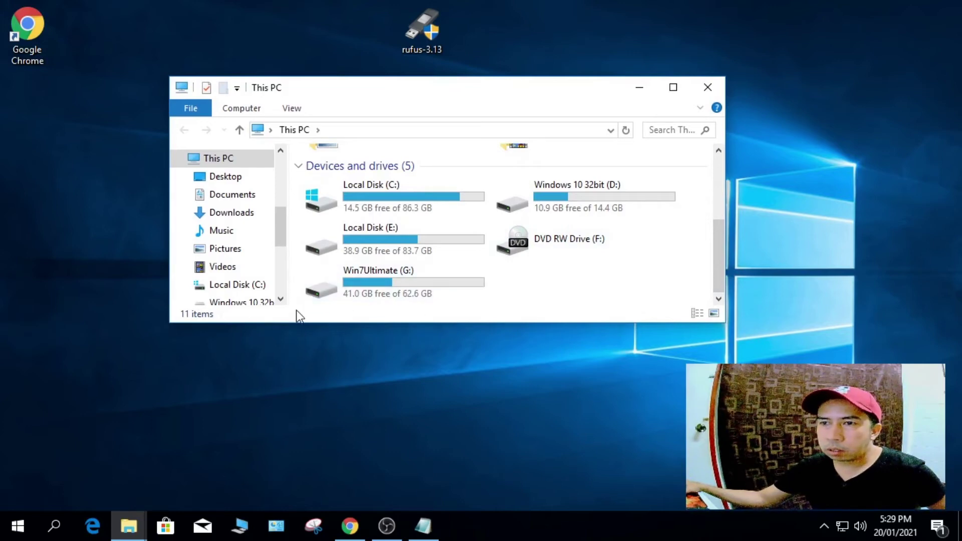
left_click_drag(284, 231, 284, 253)
left_click(253, 244)
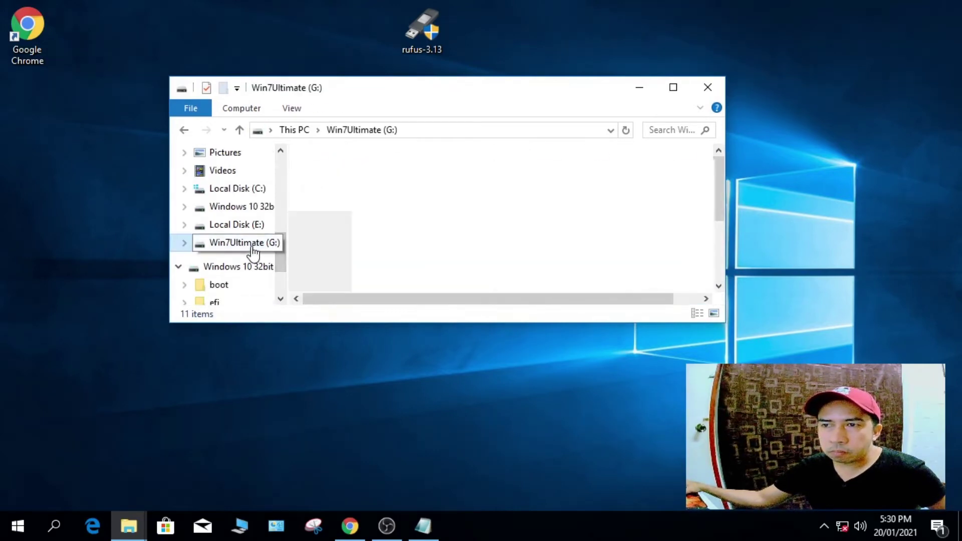
left_click(247, 267)
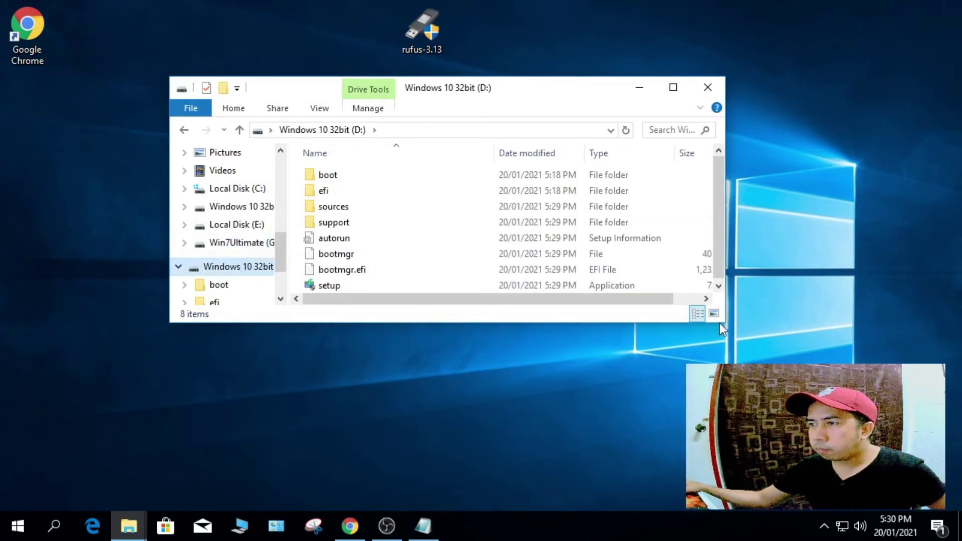
left_click_drag(728, 325, 850, 476)
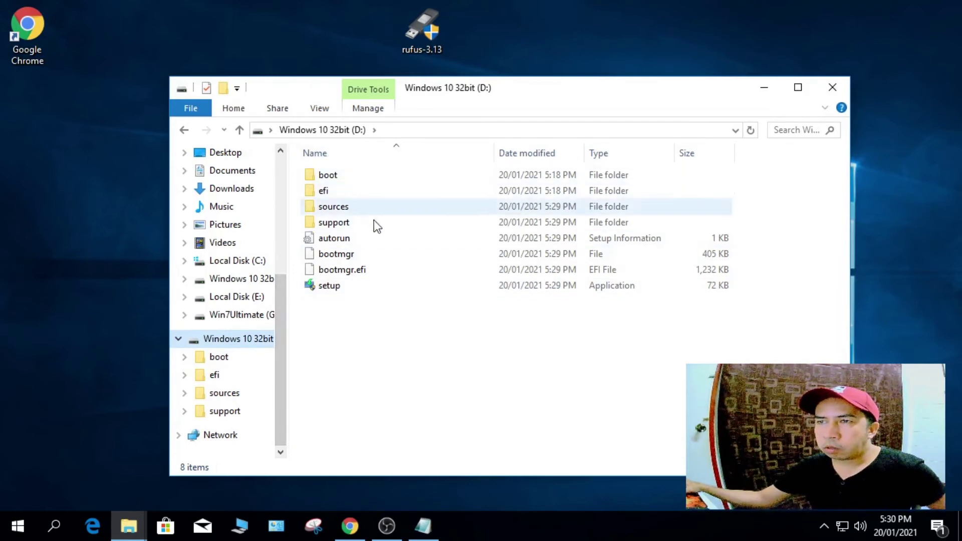
left_click_drag(477, 332, 305, 167)
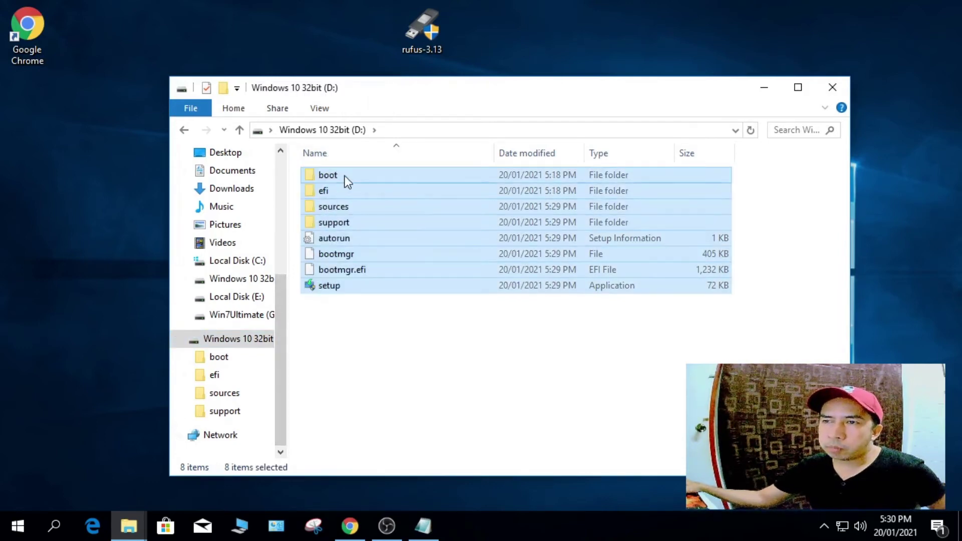
left_click(383, 311)
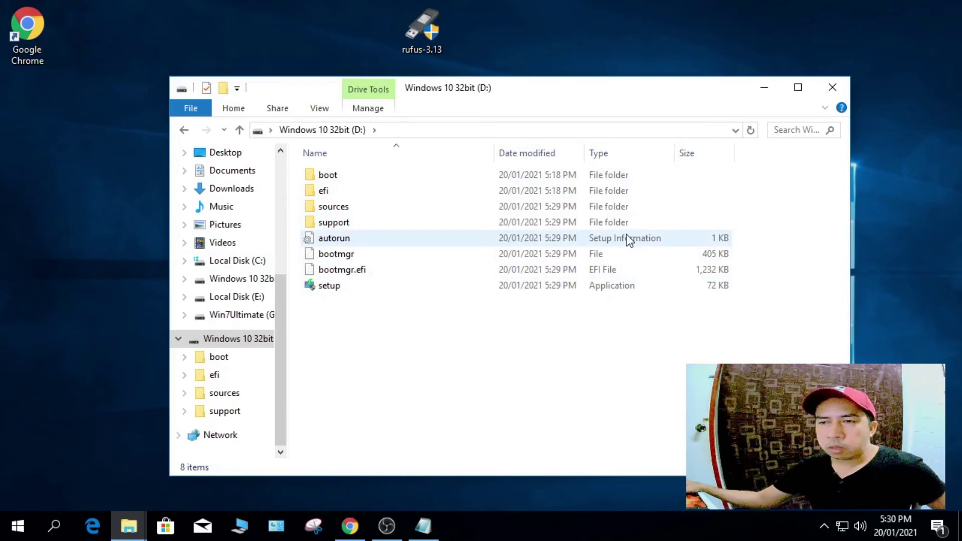
Eject the Windows 10 32bit (D:) USB drive from the computer
right_click(219, 346)
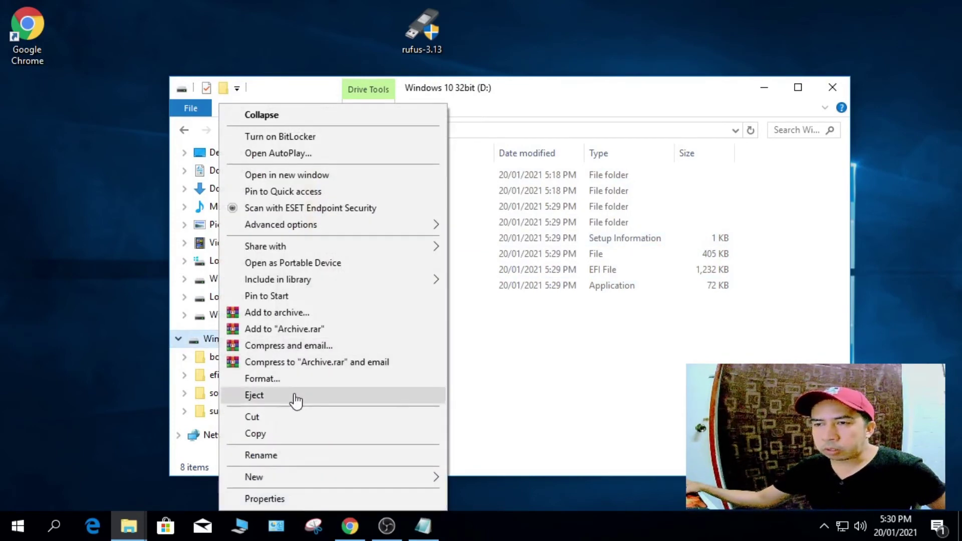
left_click(296, 400)
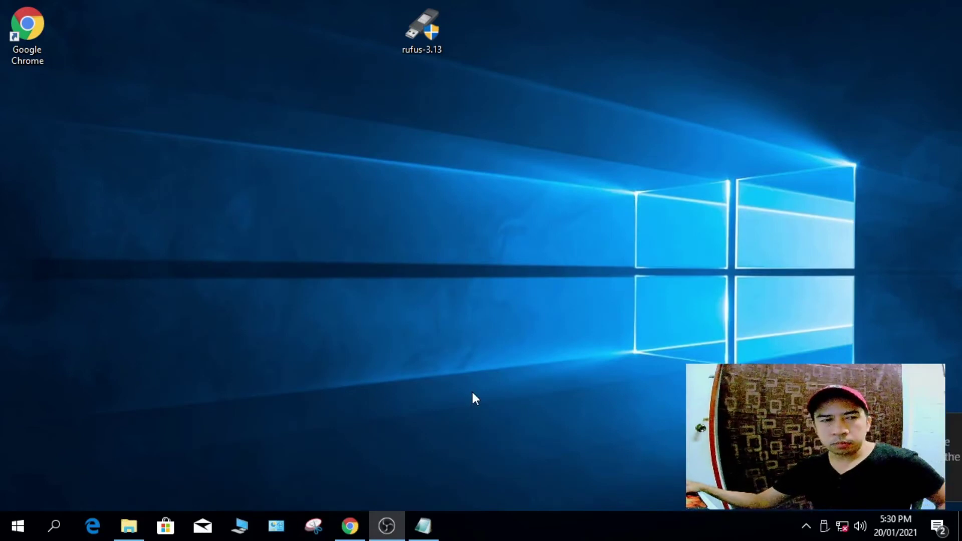